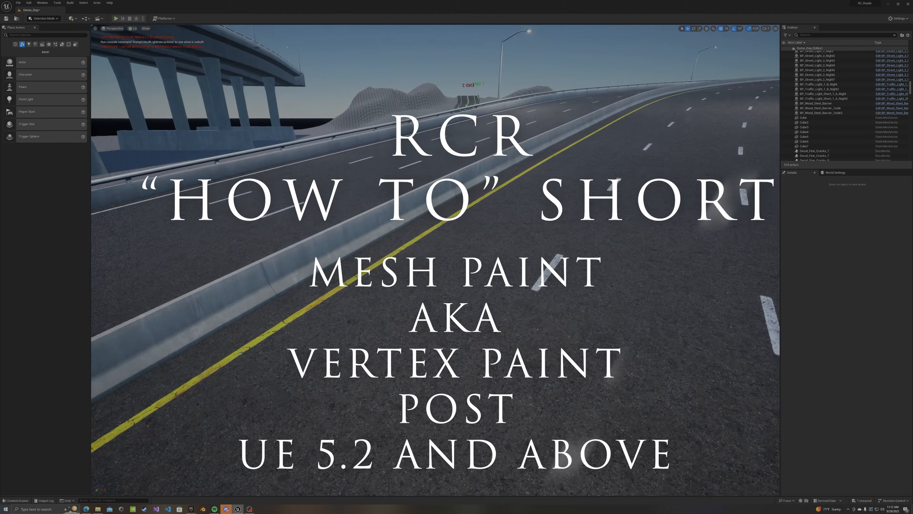
Select the bridge road spline blueprint under the highway lanes in the level.
key("w")
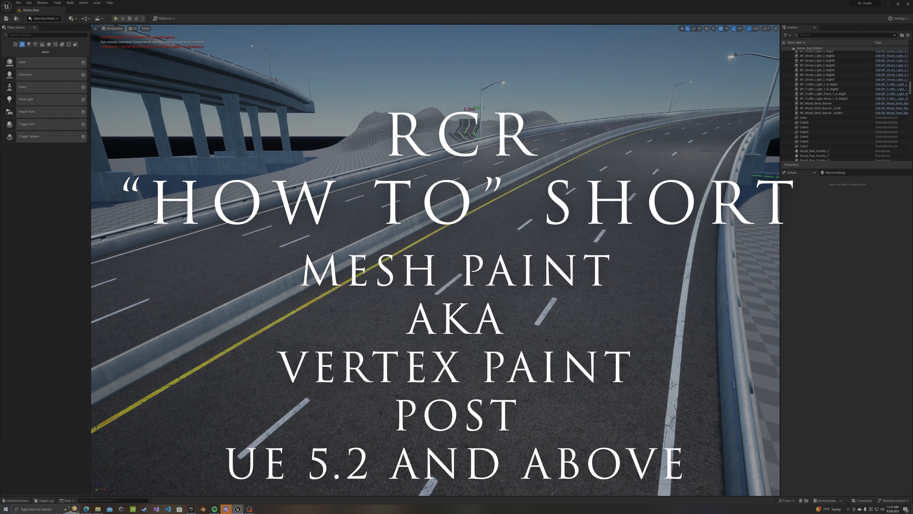
key("w")
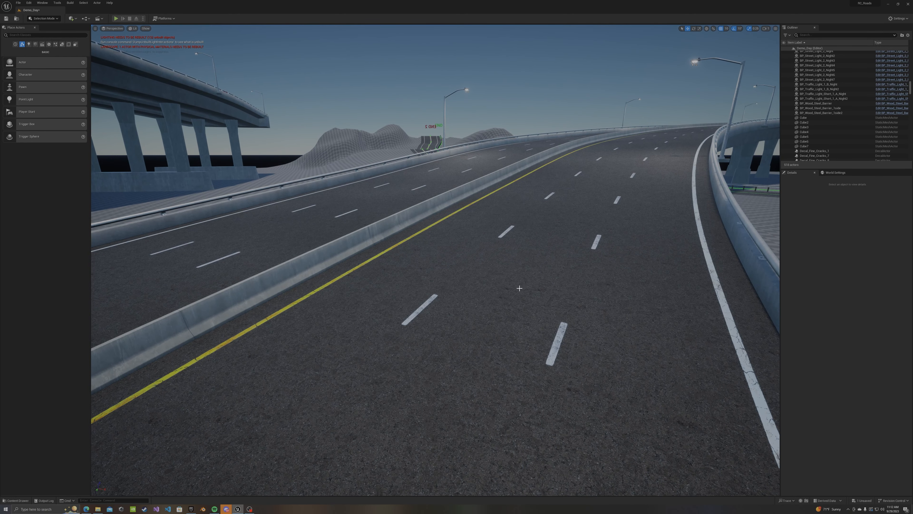
left_click(520, 288)
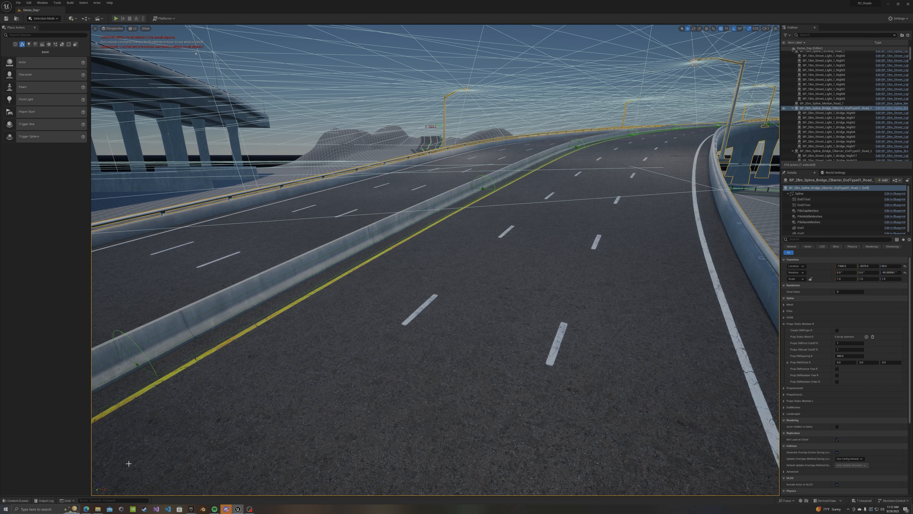
Switch to the browser and read the full description on the Realistic Customizable Roads product page.
left_click(86, 509)
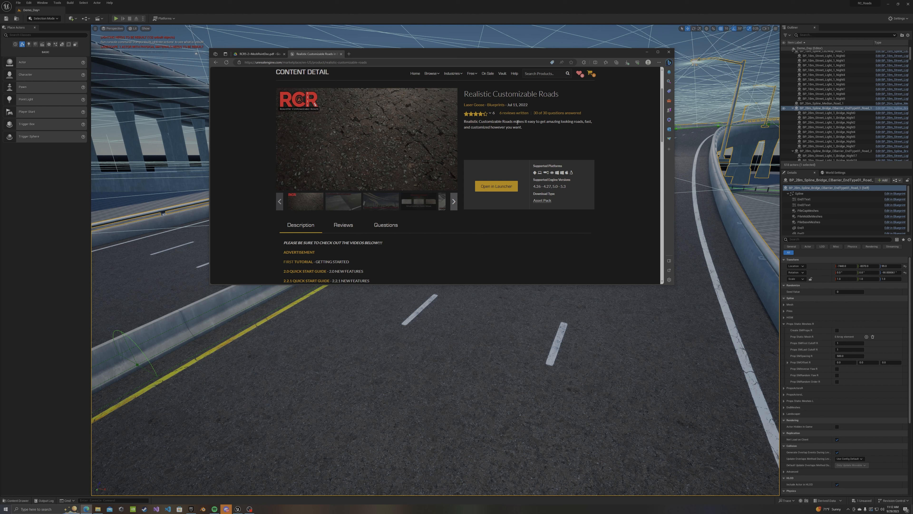
scroll(374, 210, "down", 2)
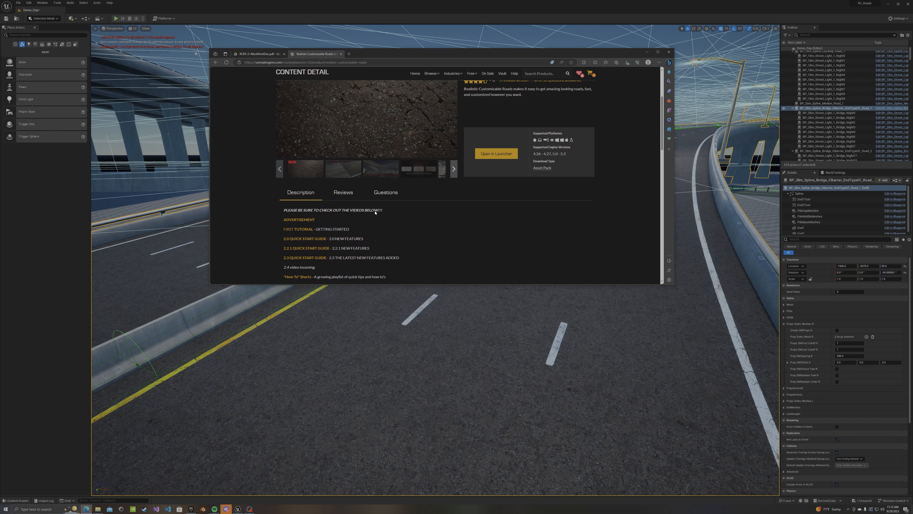
scroll(375, 213, "down", 1)
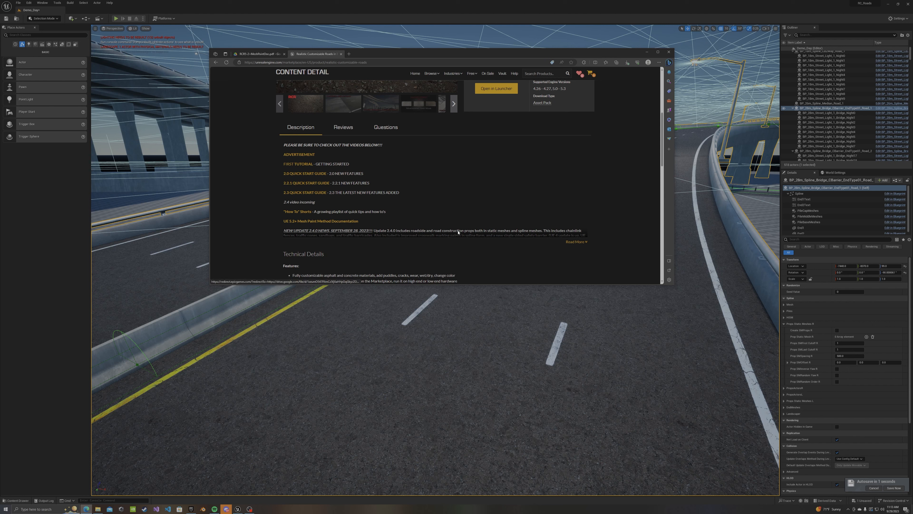
left_click(577, 242)
scroll(402, 251, "down", 1)
scroll(402, 251, "up", 3)
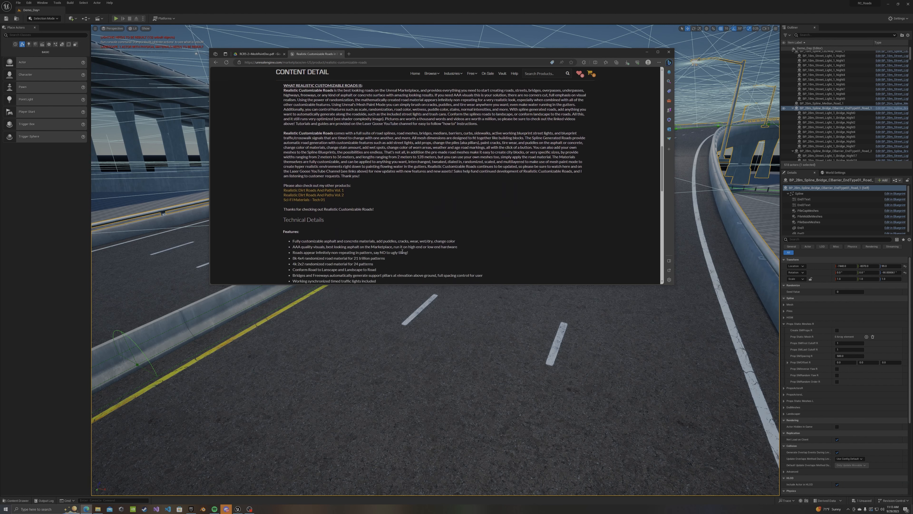
scroll(357, 221, "down", 1)
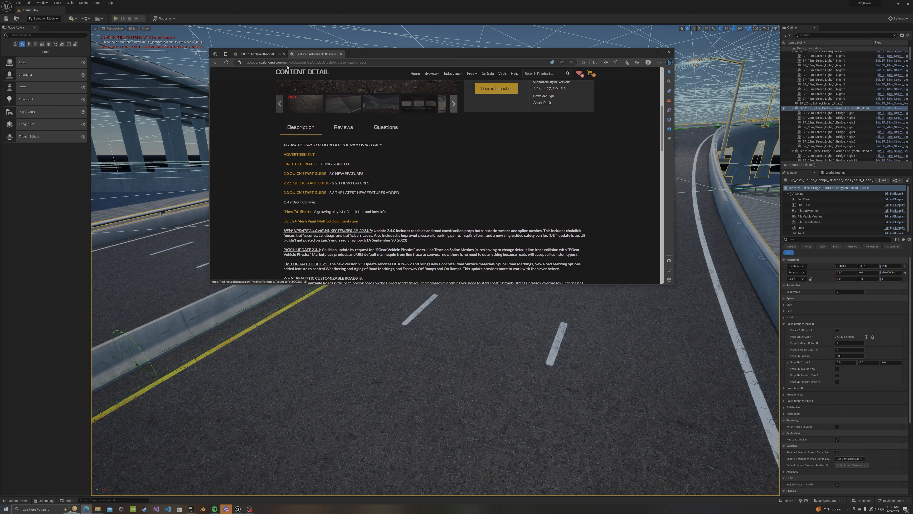
Read the Unreal Engine 5.2+ mesh paint method in the MeshPaintDoc PDF and return to the Unreal editor.
left_click(253, 53)
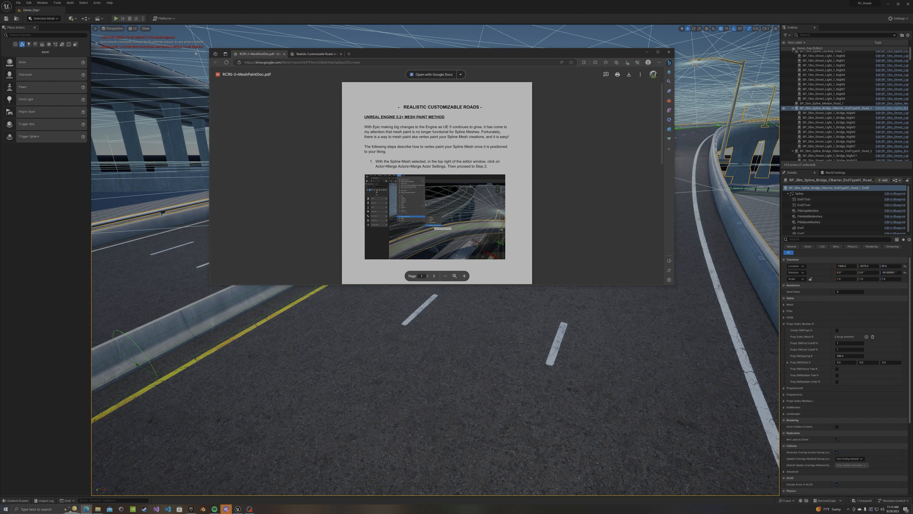
scroll(384, 151, "down", 10)
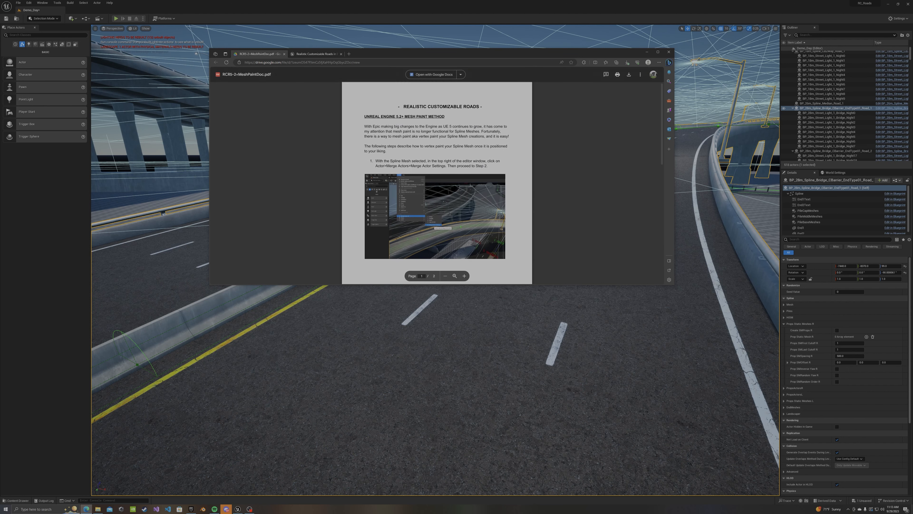
scroll(411, 170, "down", 2)
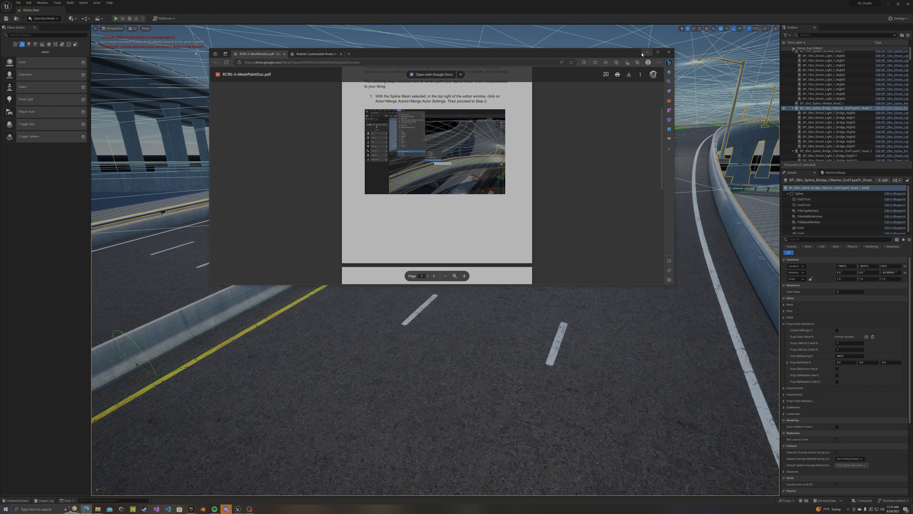
left_click_drag(511, 56, 912, 104)
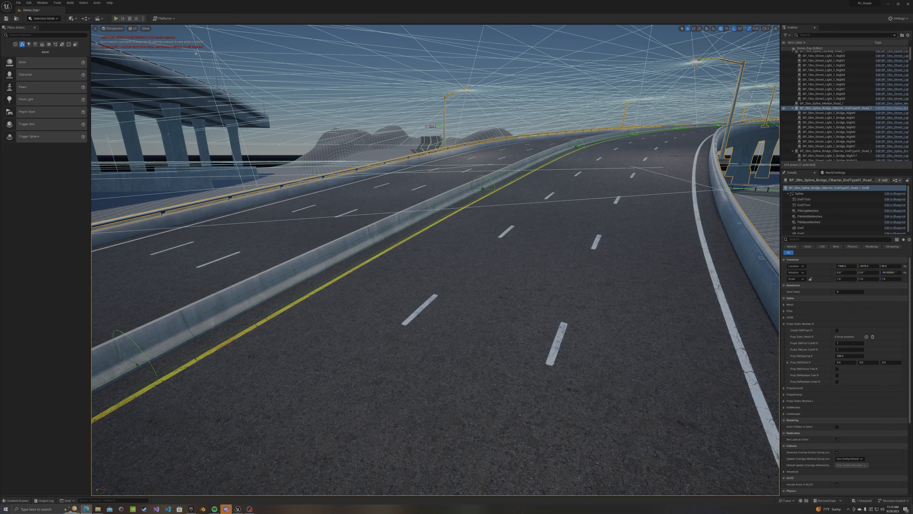
right_click_drag(675, 249, 611, 234)
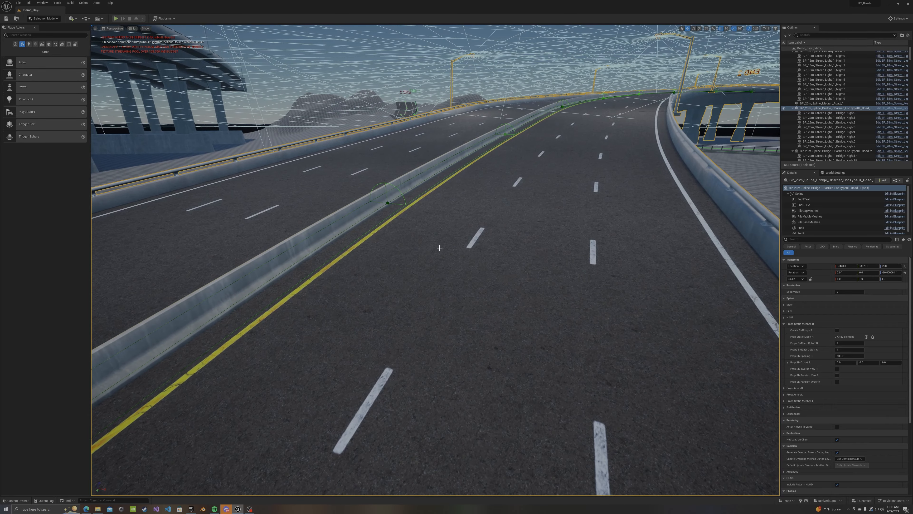
right_click_drag(455, 243, 455, 242)
key("d")
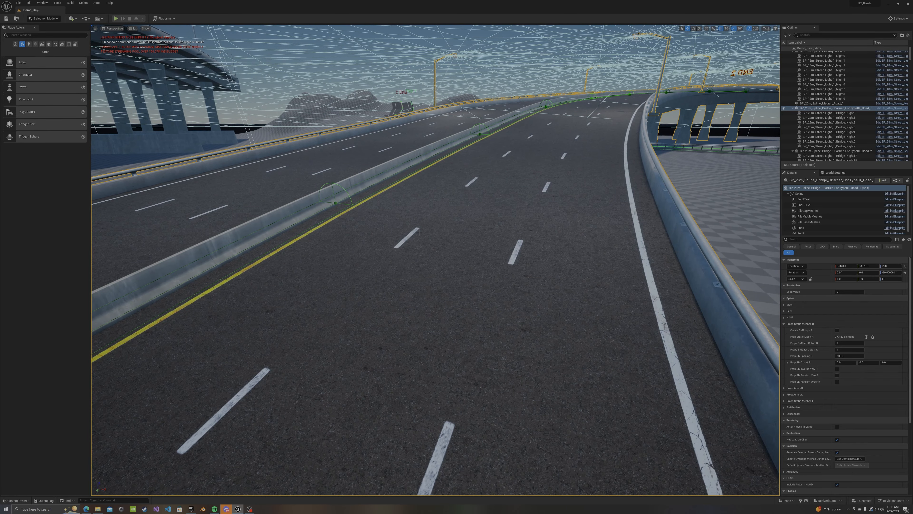
key("d")
right_click_drag(513, 225, 557, 205)
key("a")
key("d")
key("a")
right_click_drag(388, 257, 360, 268)
key("d")
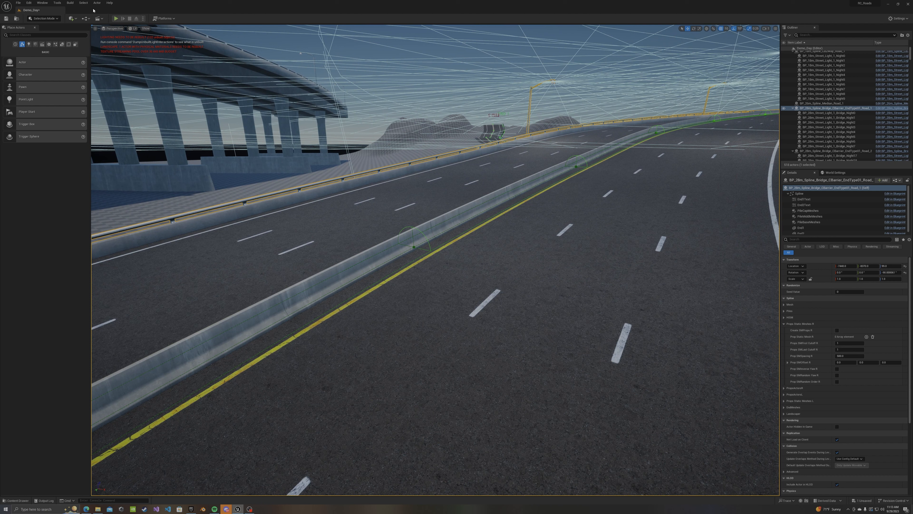
Open the Merge Actors settings for the selected road spline and review the mesh components included in the merge.
left_click(98, 3)
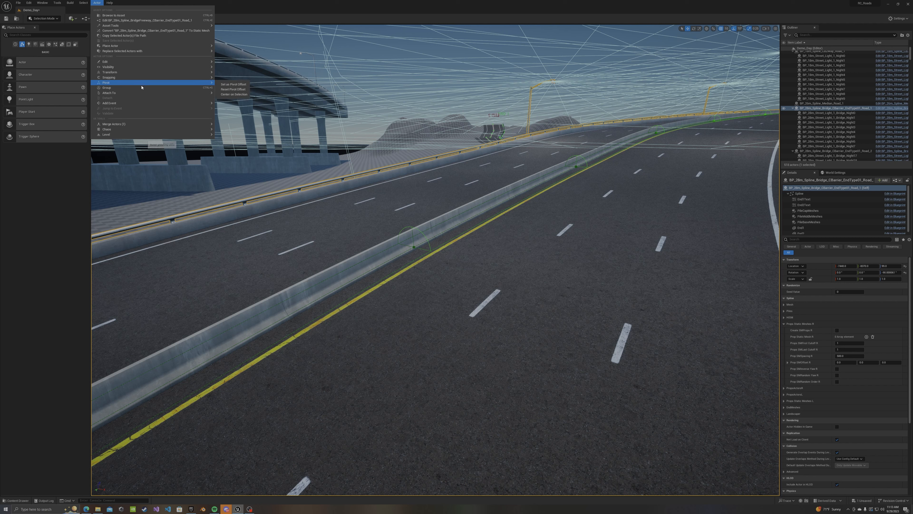
mouse_move(125, 130)
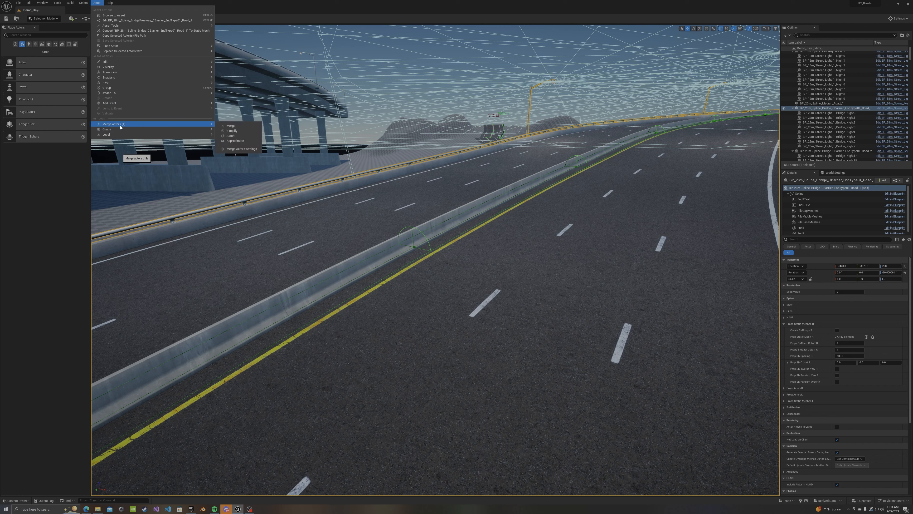
left_click(240, 149)
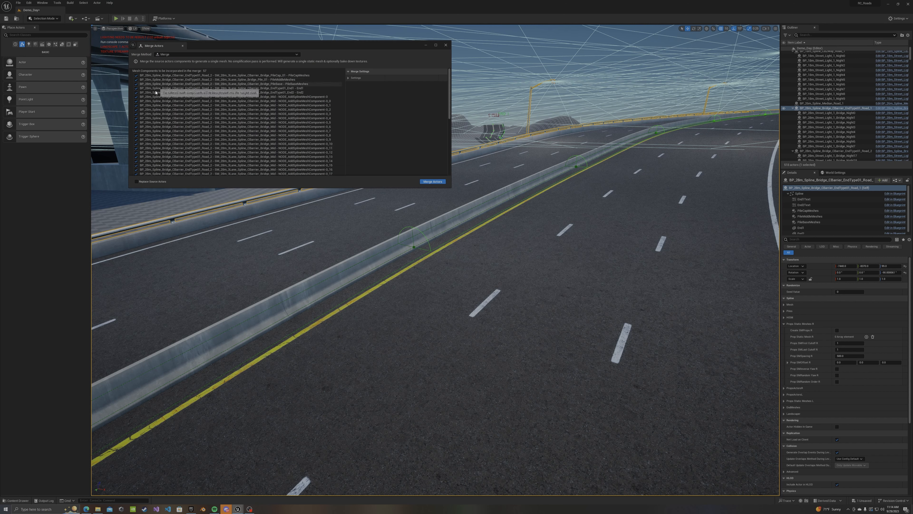
scroll(176, 151, "down", 7)
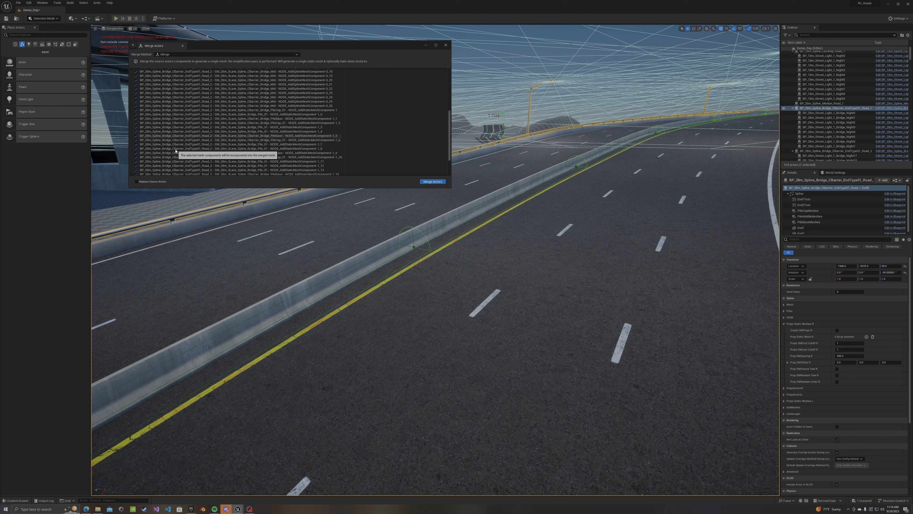
scroll(176, 151, "down", 4)
scroll(176, 151, "up", 12)
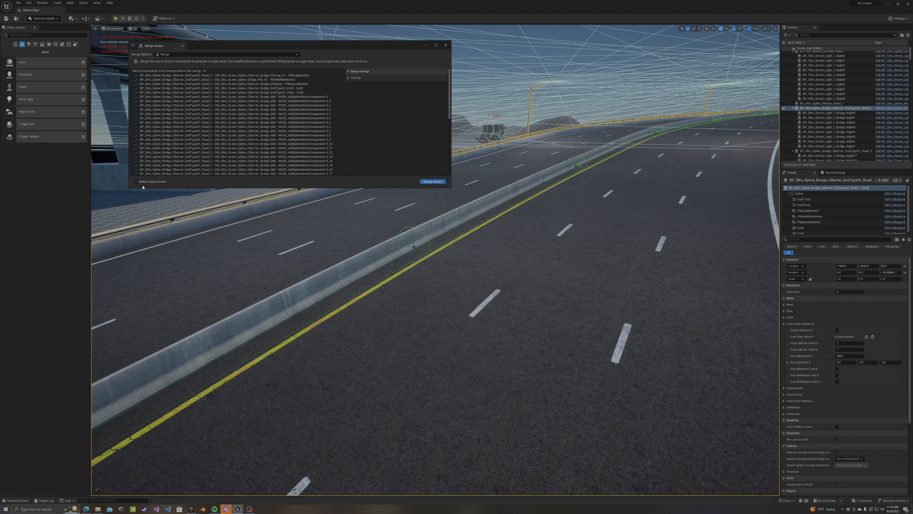
Merge the road spline's components into one static mesh, saved in the Content folder under the suggested name, and close Merge Actors.
left_click(431, 182)
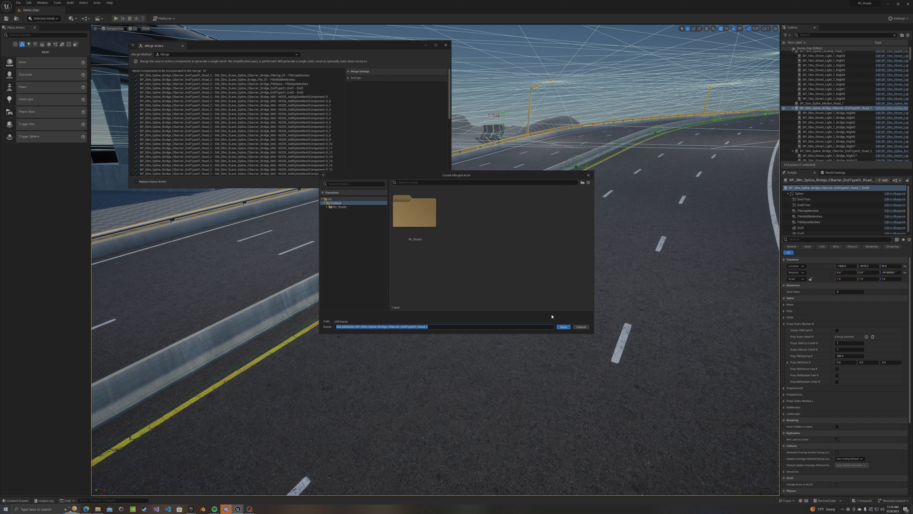
left_click(563, 326)
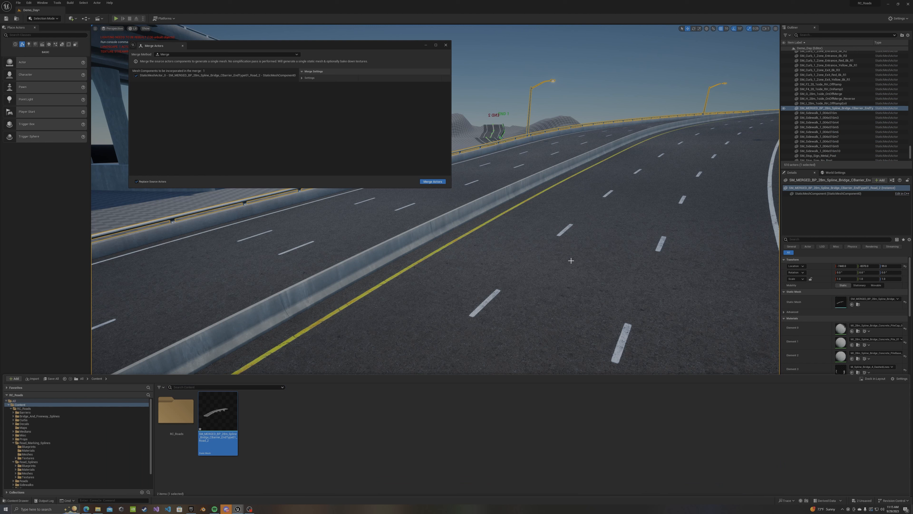
left_click(446, 46)
Switch the editor to Mesh Paint mode and activate the Paint tool for the merged road mesh.
right_click_drag(537, 295, 155, 75)
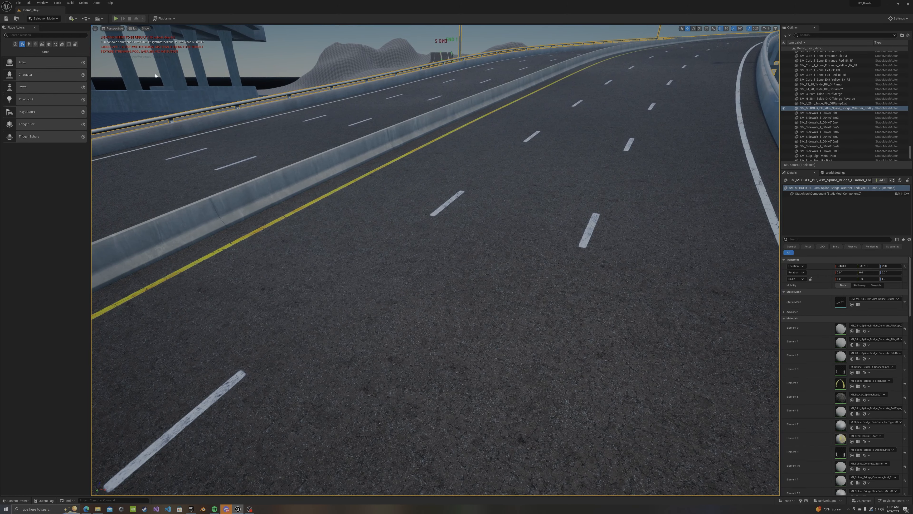
left_click(57, 19)
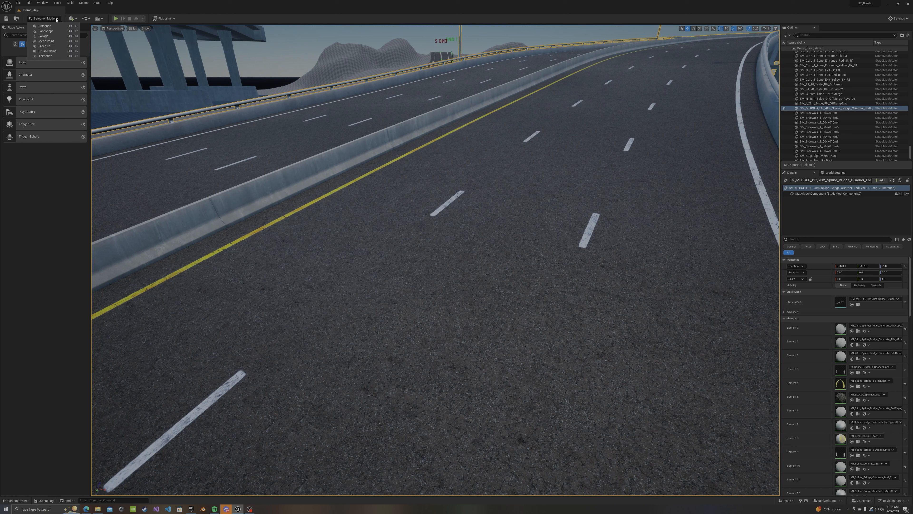
left_click(43, 42)
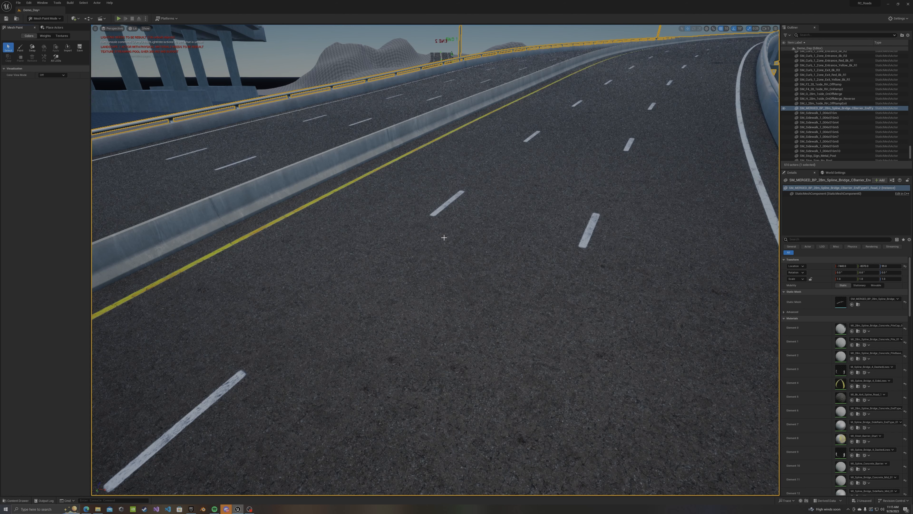
left_click(21, 47)
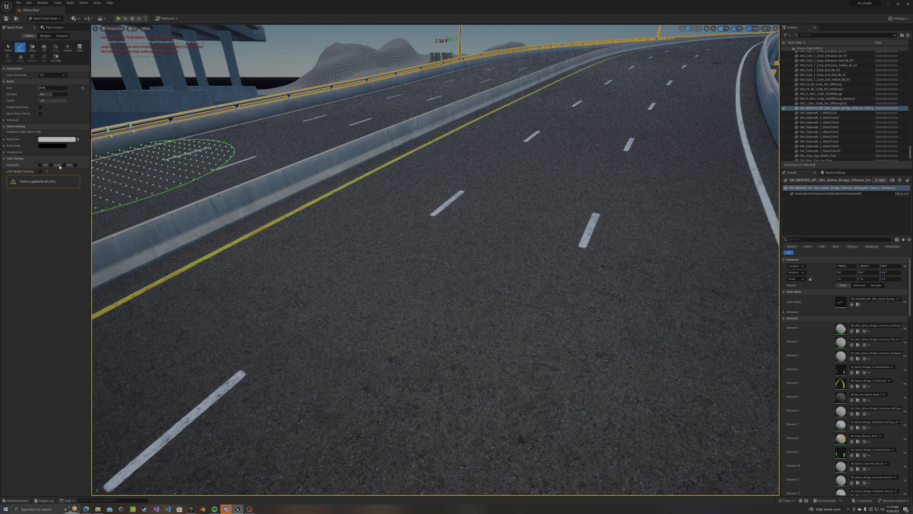
Enable the Red channel for color painting and paint it onto the asphalt around the dashed lane markings.
left_click(40, 165)
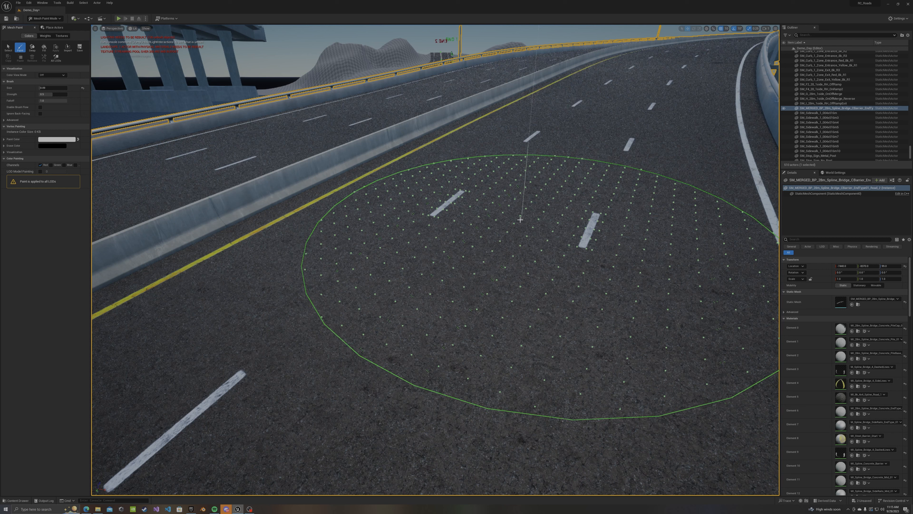
left_click(520, 219)
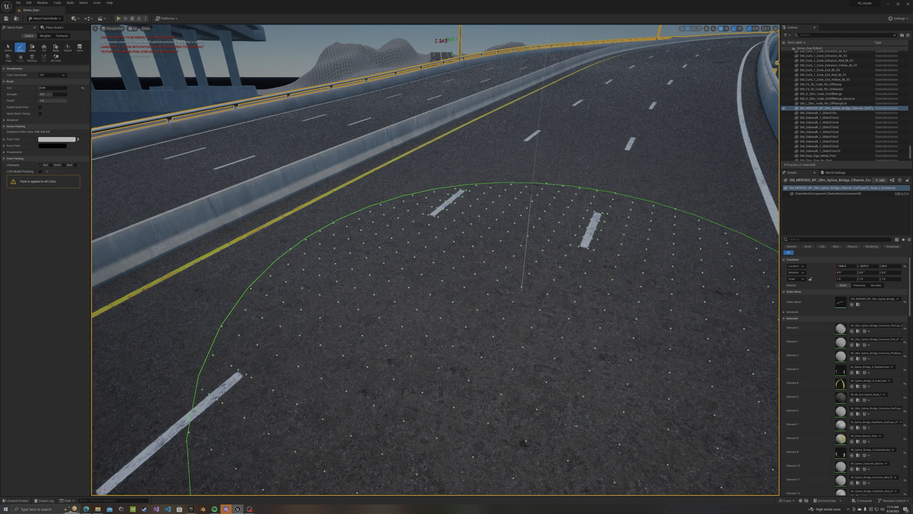
scroll(522, 291, "up", 2)
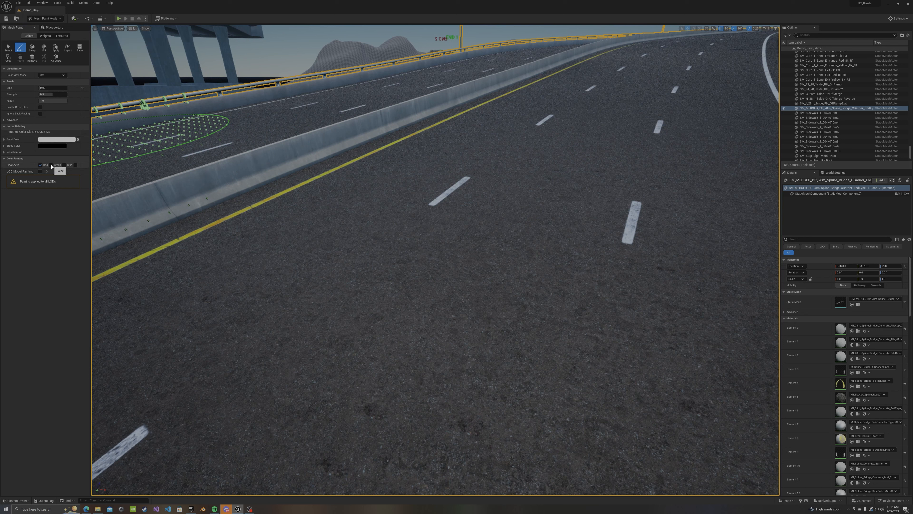
Restrict color painting to the Green channel and paint it onto the road lanes.
left_click(51, 165)
left_click(40, 165)
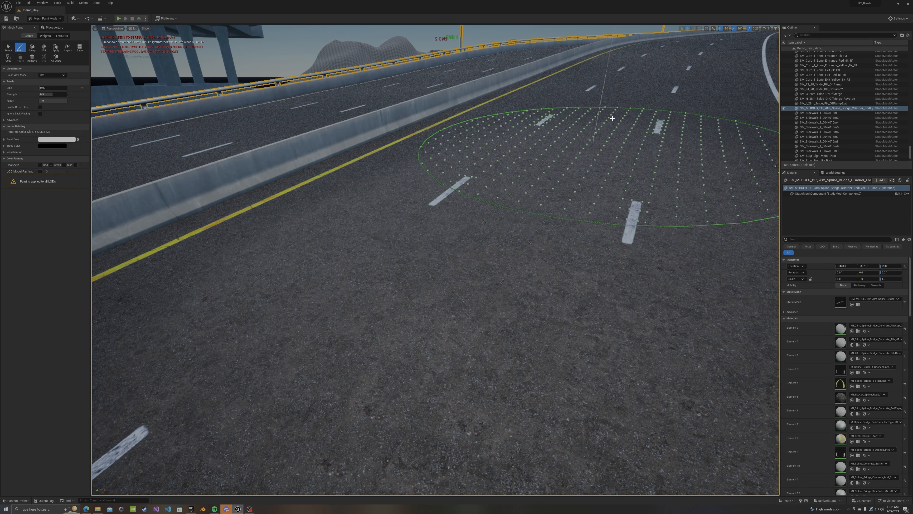
scroll(608, 151, "down", 5)
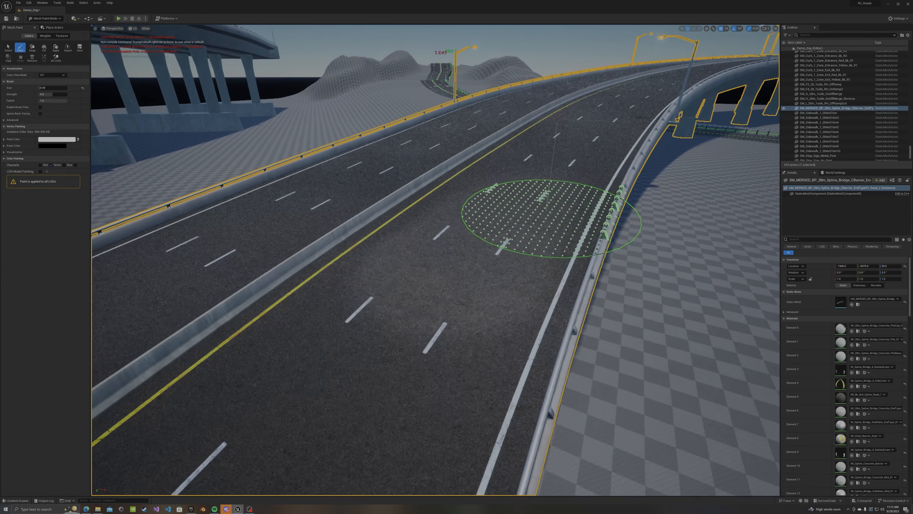
scroll(561, 209, "down", 5)
scroll(572, 211, "up", 5)
right_click_drag(561, 199, 554, 220)
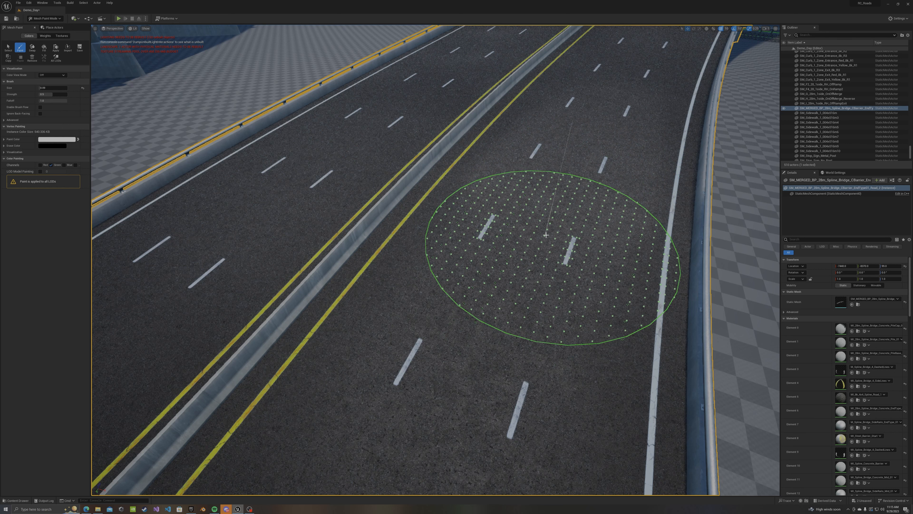
Restrict color painting to the Blue channel and paint a large patch across the lanes between the barrier and the road edge.
left_click(65, 166)
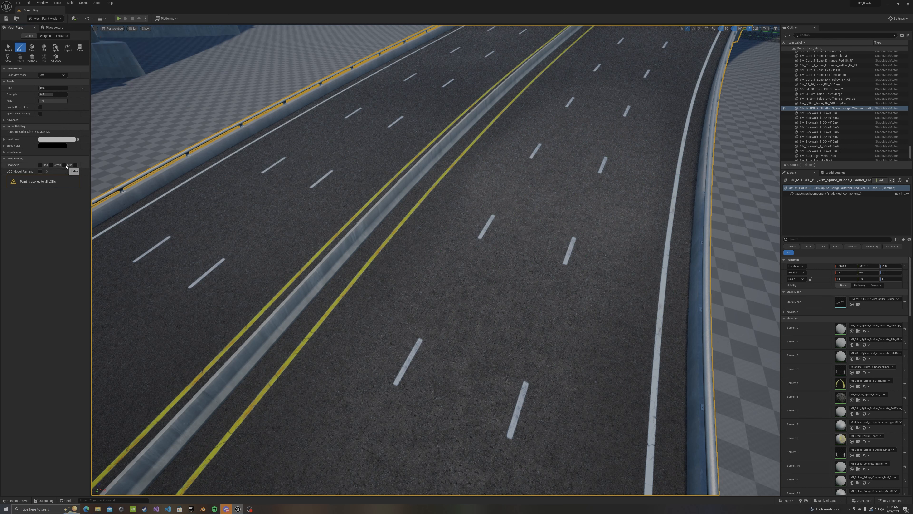
mouse_move(534, 220)
left_mouse_down()
mouse_move(610, 83)
mouse_move(548, 238)
left_mouse_up()
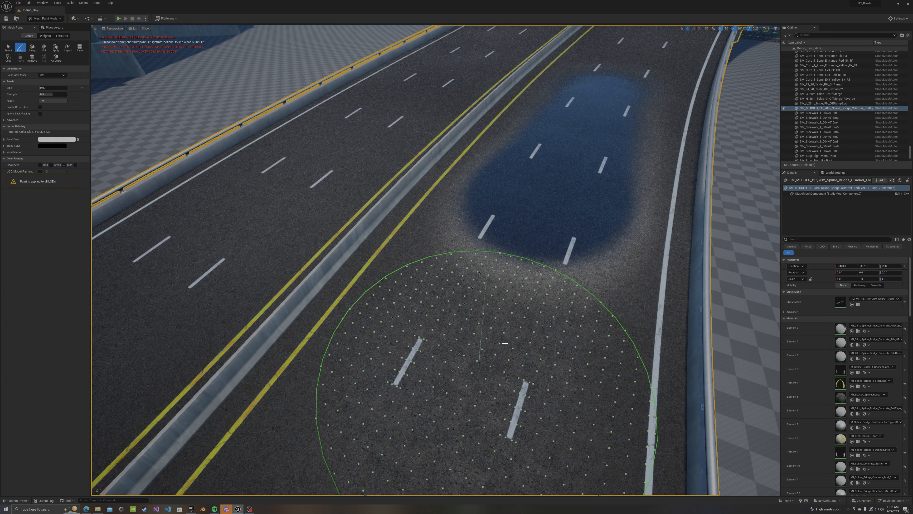
mouse_move(557, 238)
right_mouse_down()
mouse_move(568, 202)
mouse_move(557, 238)
right_mouse_up()
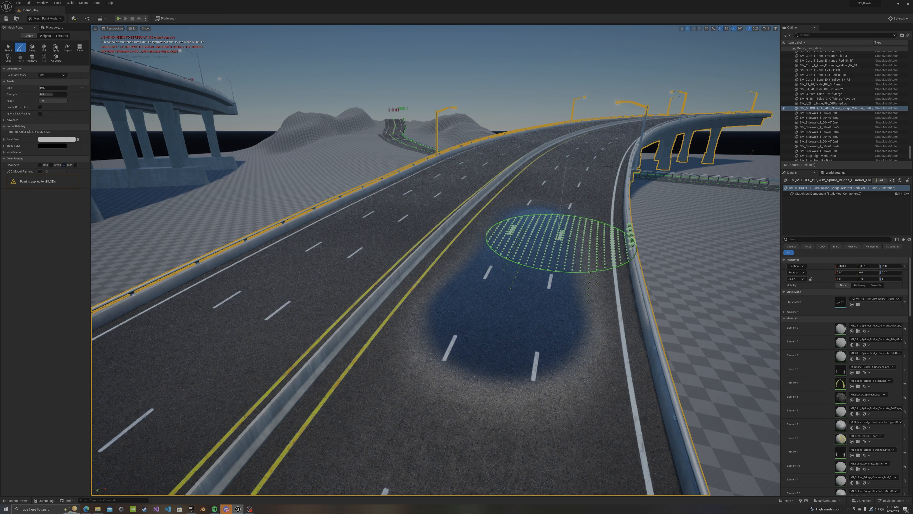
left_click_drag(556, 238, 588, 204)
Inspect the painted bridge road from farther down the highway and deselect the merged mesh.
mouse_move(589, 204)
right_mouse_down()
mouse_move(777, 205)
mouse_move(647, 191)
mouse_move(676, 189)
mouse_move(678, 176)
mouse_move(690, 191)
mouse_move(776, 187)
mouse_move(716, 205)
right_mouse_up()
key("w")
key("w")
key("w")
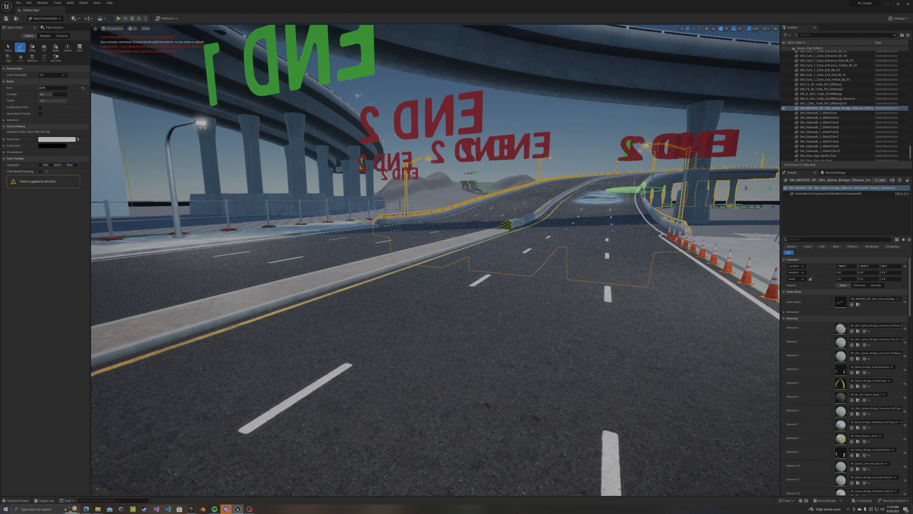
key("s")
right_click_drag(603, 208, 555, 218)
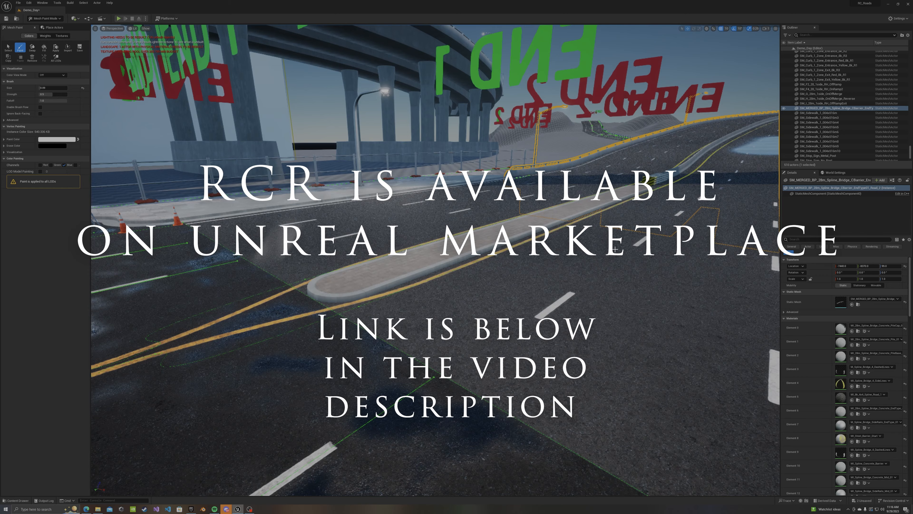
key("Escape")
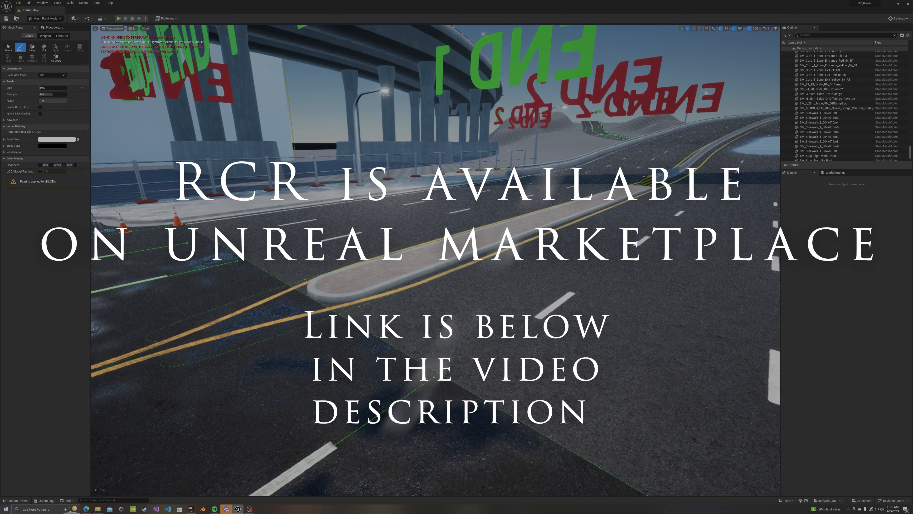